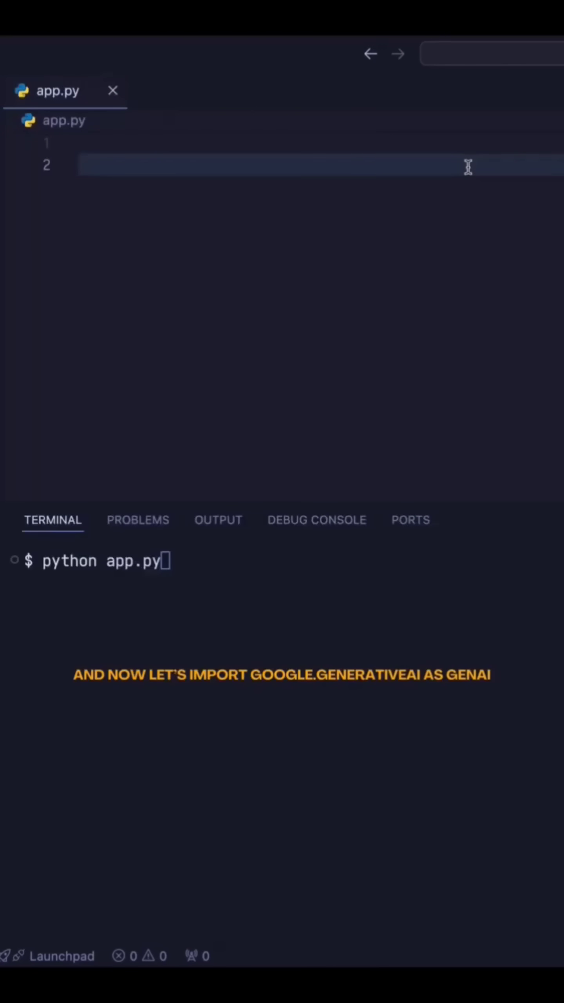
pyautogui.write('import google.generativeai as genai')
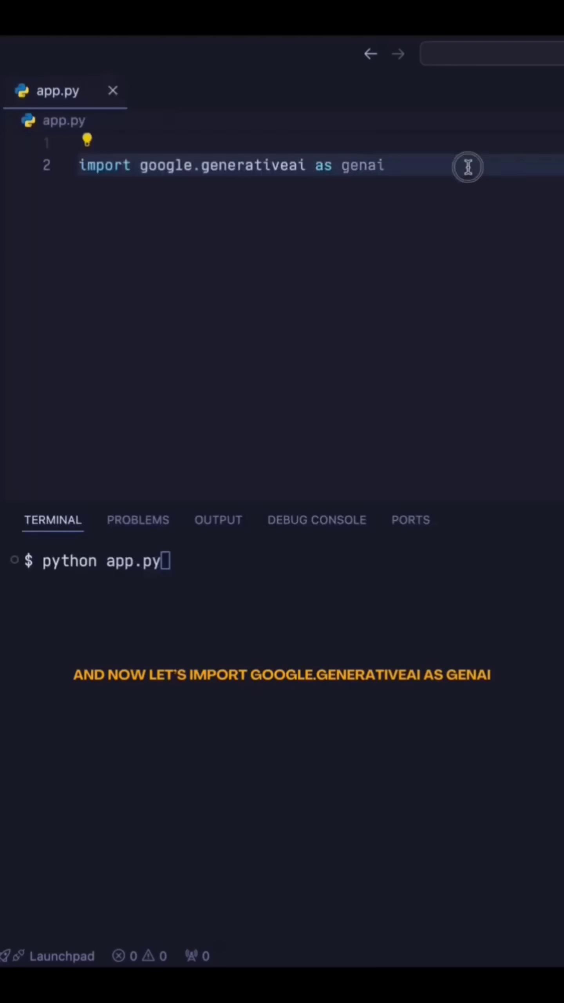
# - Below the genai import, add the gemini_key assignment and configure genai with it
pyautogui.hotkey('ctrl', 'shift', 'Left')
pyautogui.hotkey('ctrl', 'shift', 'Left')
pyautogui.click(480, 174)
pyautogui.press('Return')
pyautogui.press('Return')
pyautogui.press('Return')
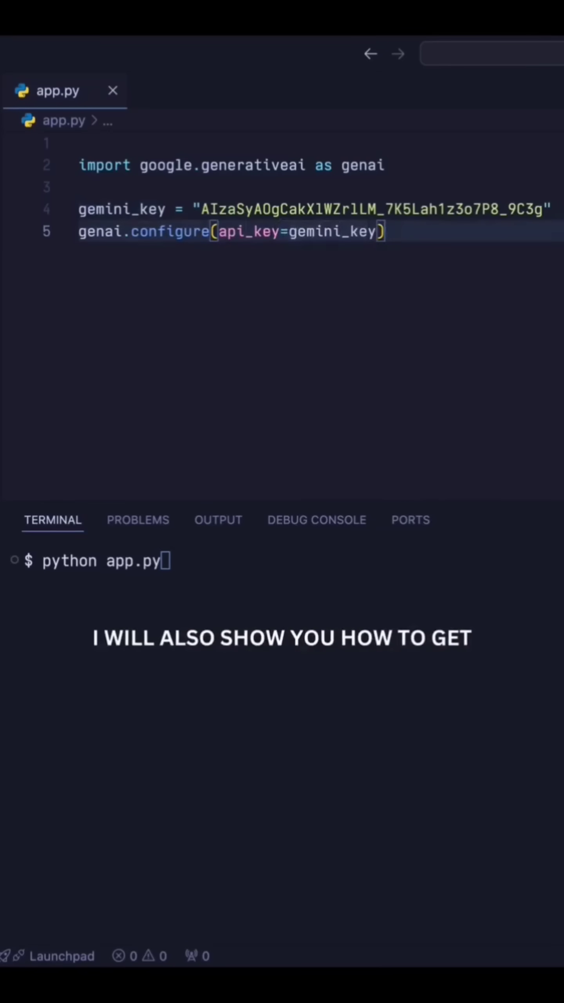
pyautogui.moveTo(552, 209); pyautogui.dragTo(192, 209)
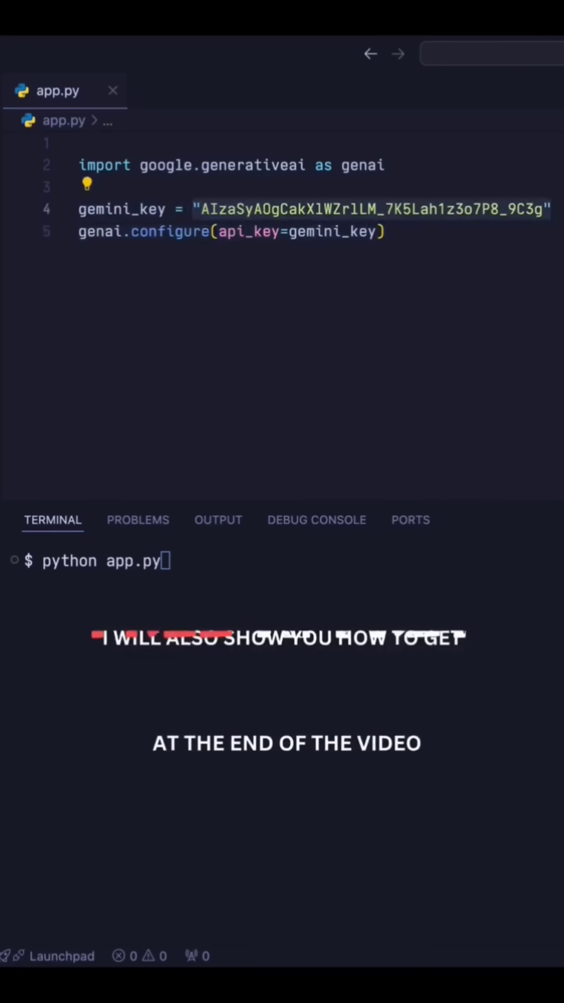
# - Add model = genai.GenerativeModel("gemini-1.5-flash") below the configure line
pyautogui.click(516, 240)
pyautogui.press('Return')
pyautogui.press('Return')
pyautogui.write('model = genai.GenerativeModel("gemini-1.5-flash")')
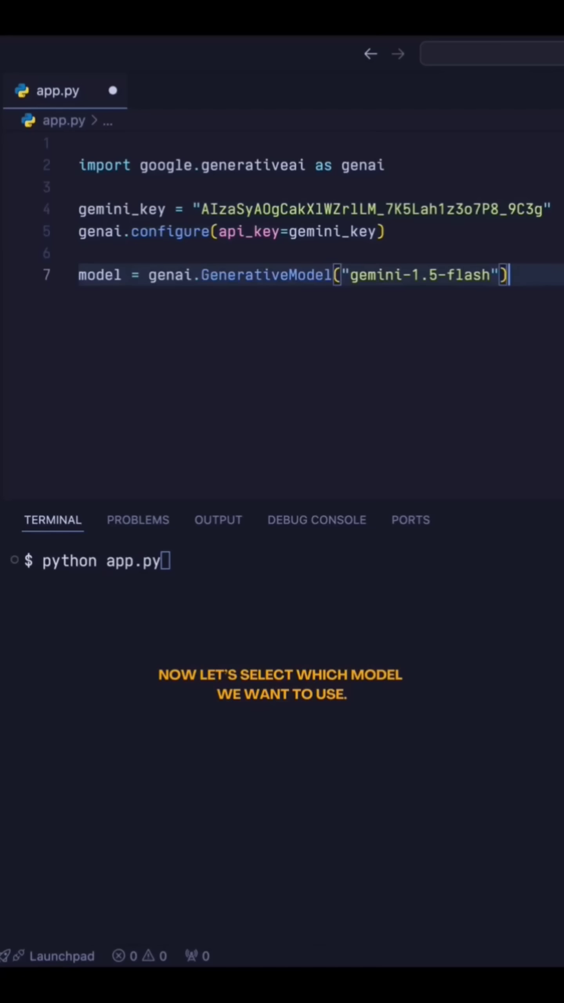
pyautogui.moveTo(502, 275); pyautogui.dragTo(344, 275)
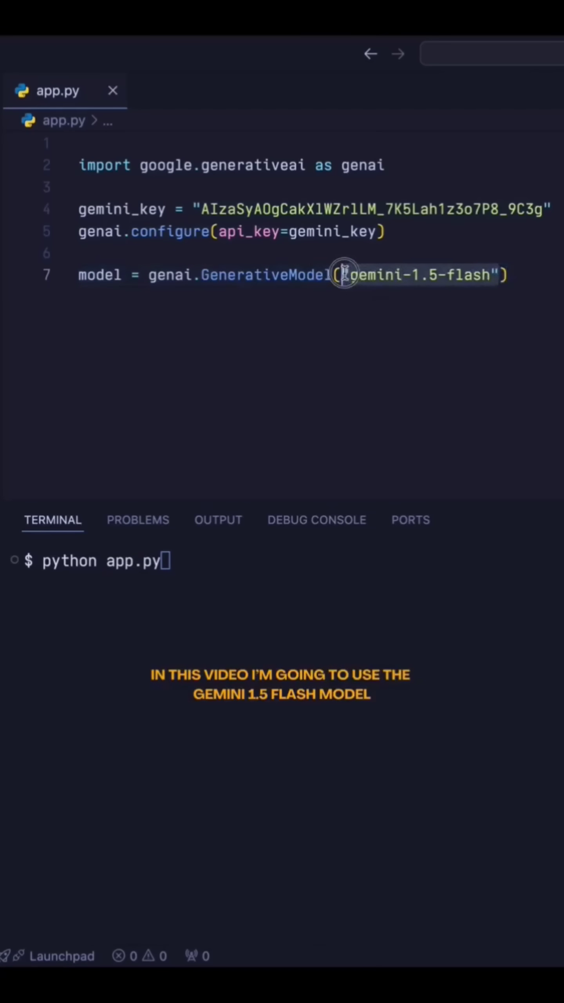
pyautogui.click(534, 265)
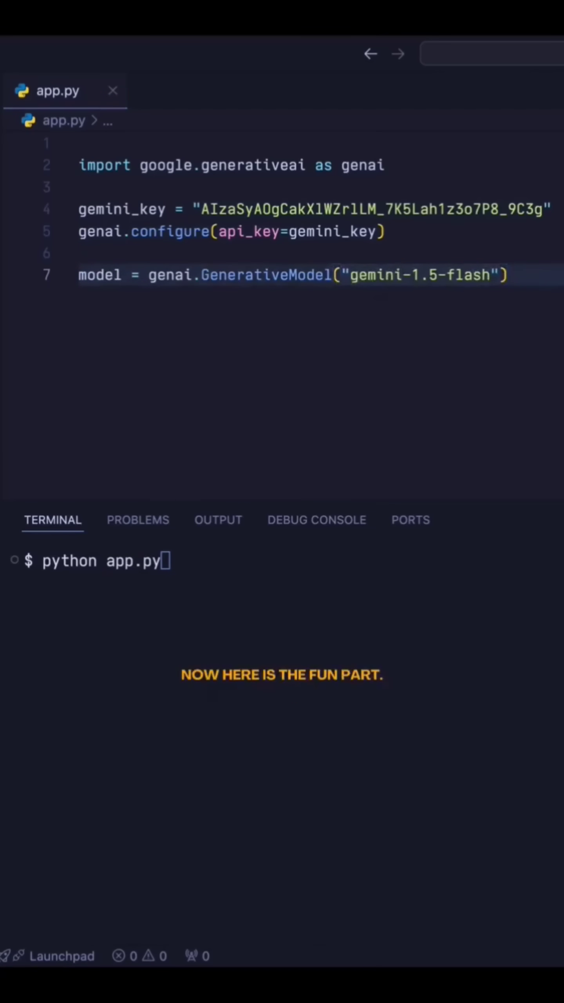
# - Add chat = model.start_chat() and a while True input/send_message/print loop, then rerun python app.py
pyautogui.press('Return')
pyautogui.press('Return')
pyautogui.write('chat = model.start_chat()')
pyautogui.moveTo(313, 318); pyautogui.dragTo(193, 318)
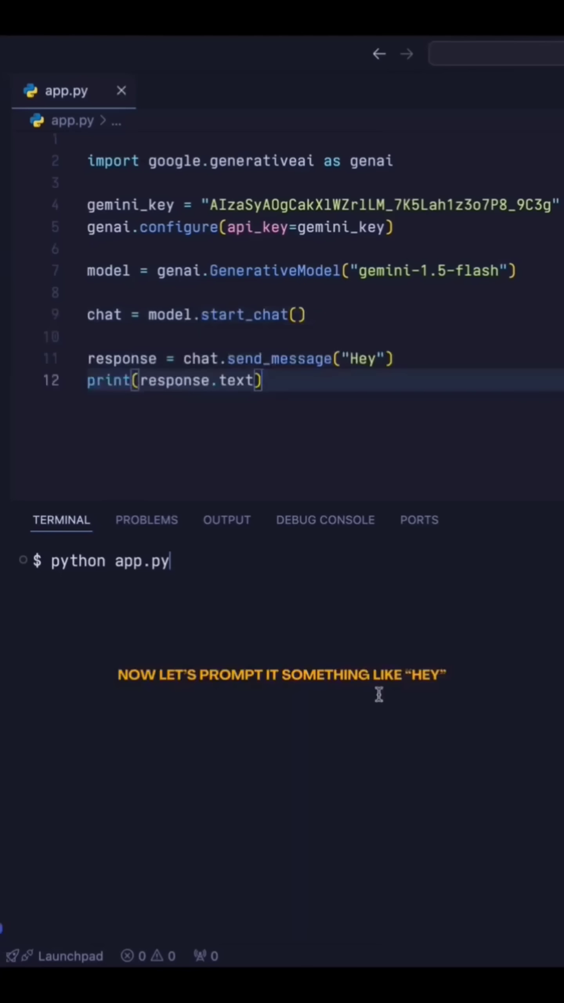
pyautogui.press('Return')
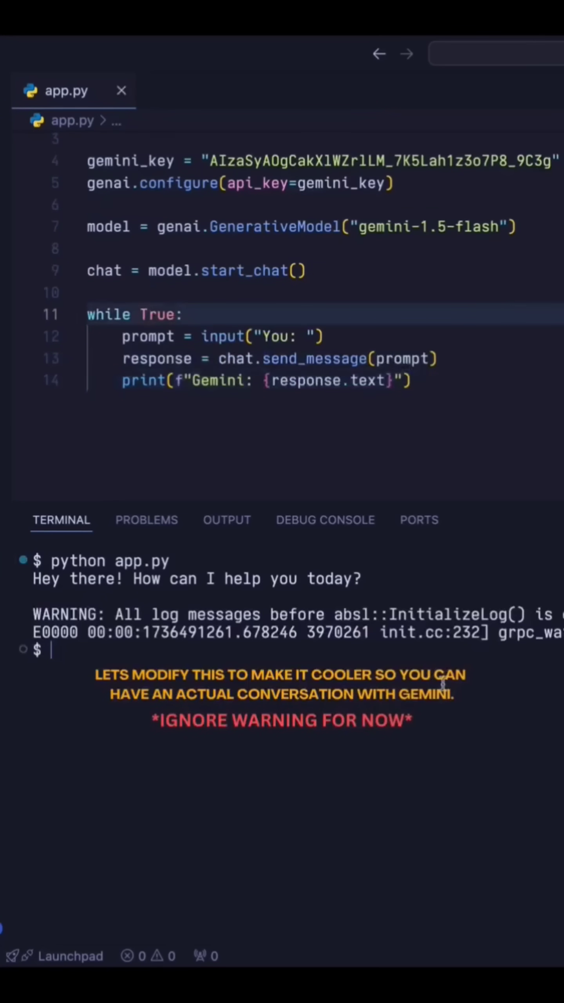
pyautogui.write('clear')
pyautogui.press('Return')
pyautogui.write('python app.py')
pyautogui.press('Return')
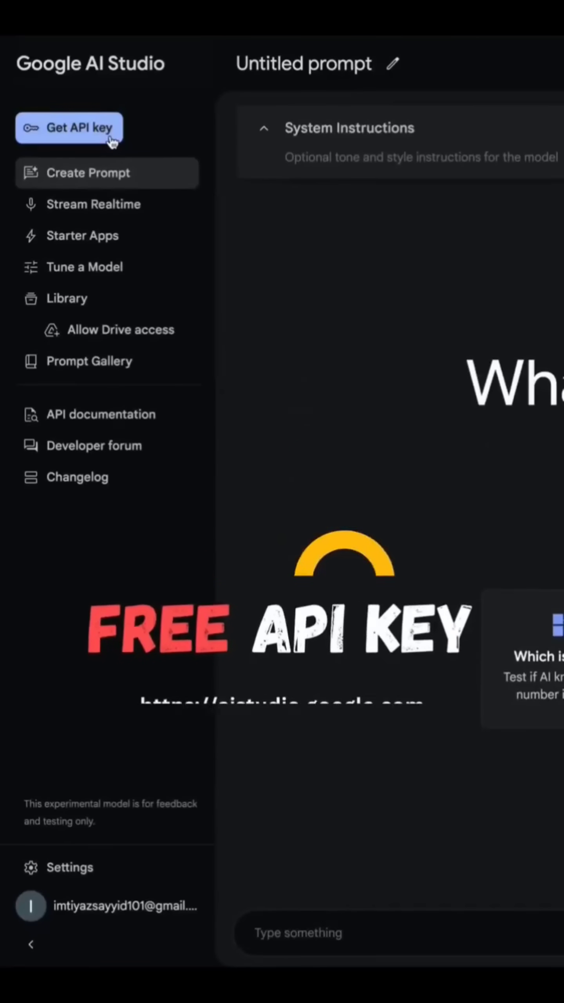
# - Create a key in the Gemini API project, copy it, then check the Free of charge plan
pyautogui.click(111, 142)
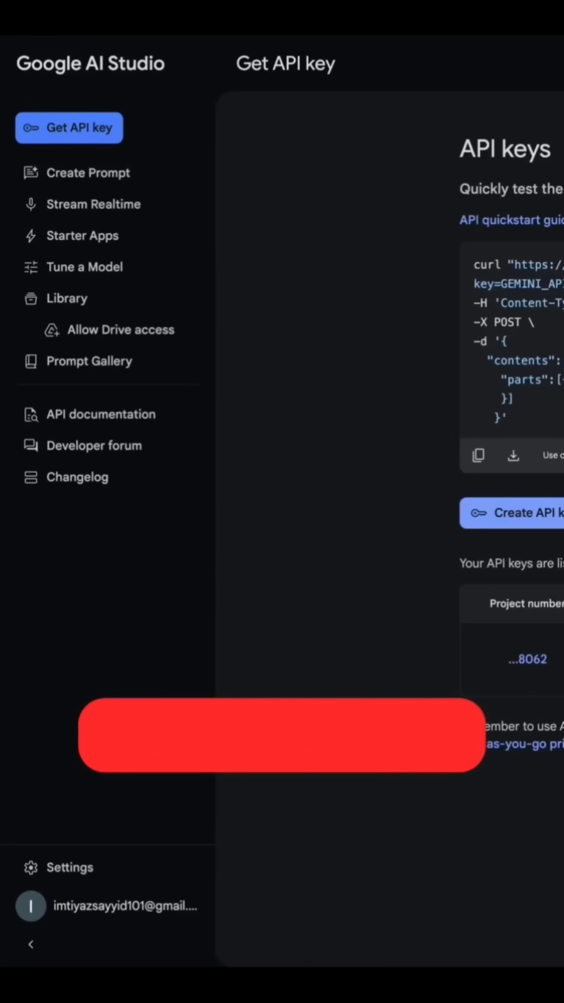
pyautogui.click(141, 517)
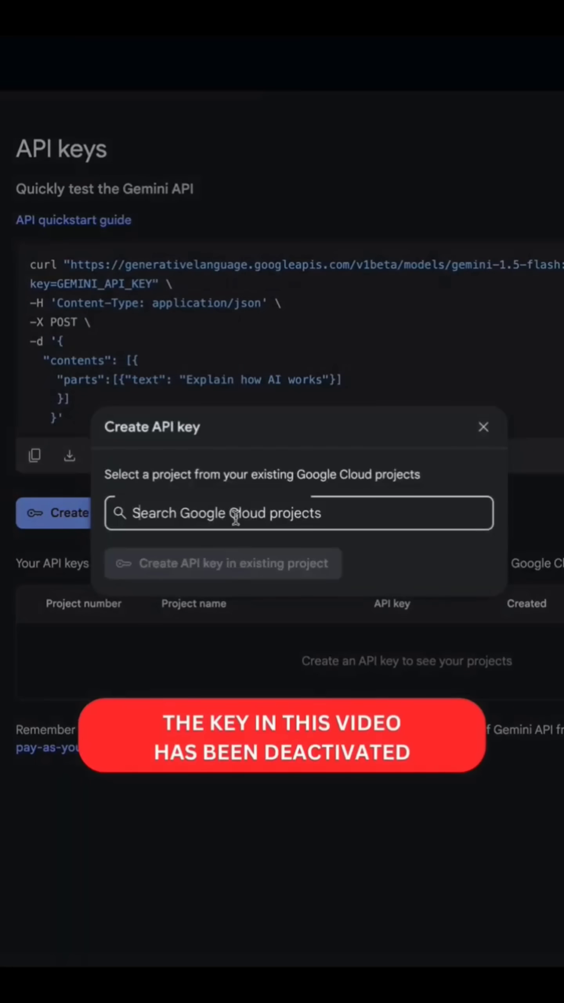
pyautogui.click(238, 514)
pyautogui.click(246, 569)
pyautogui.click(231, 571)
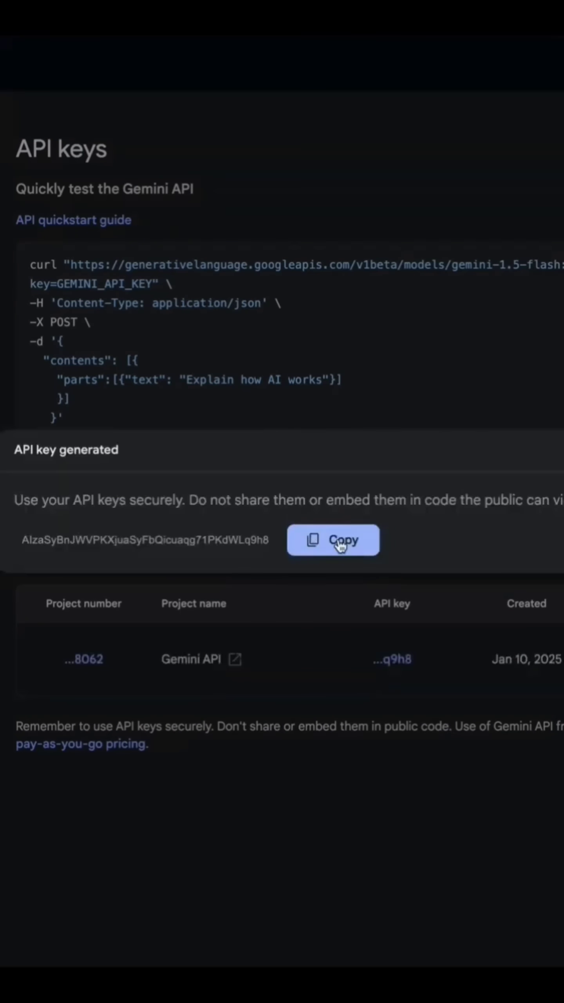
pyautogui.click(338, 545)
pyautogui.click(530, 449)
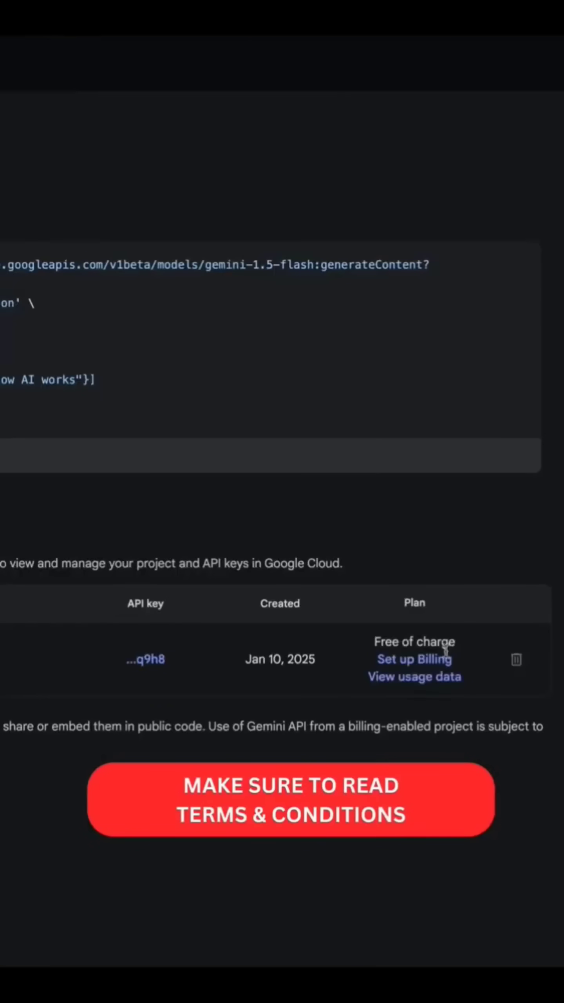
pyautogui.moveTo(374, 641); pyautogui.dragTo(468, 642)
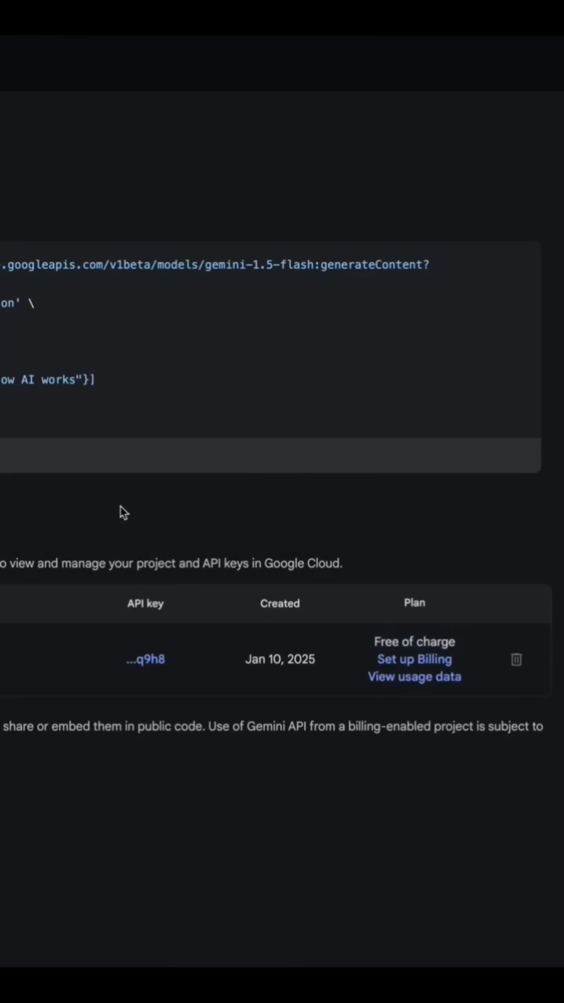